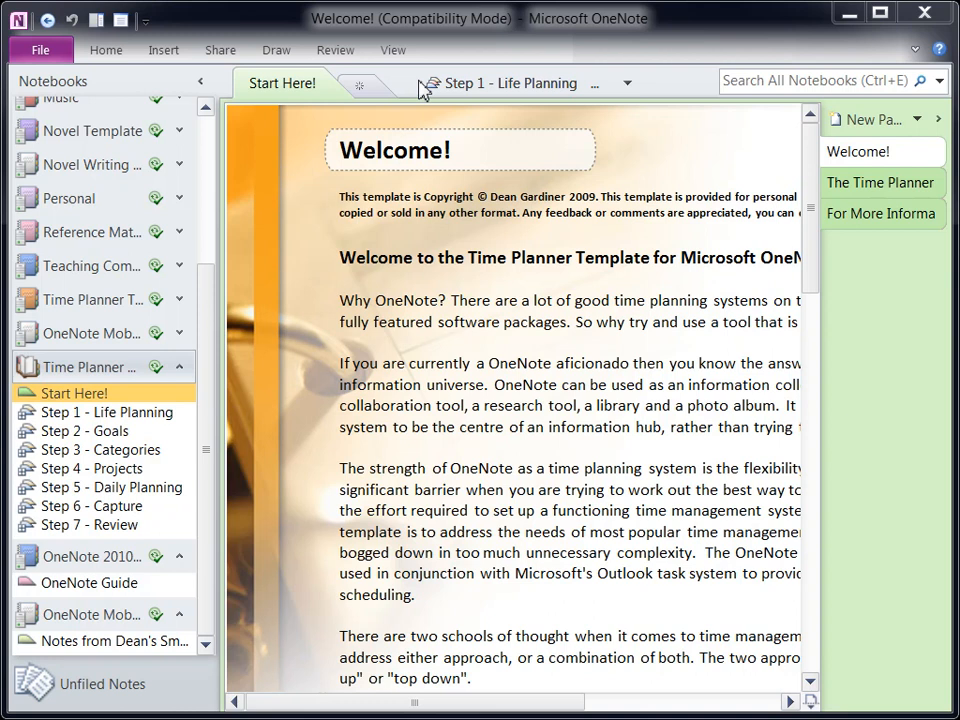
Browse the Share, Insert and Home ribbons, then collapse the ribbon to free page space
click(220, 50)
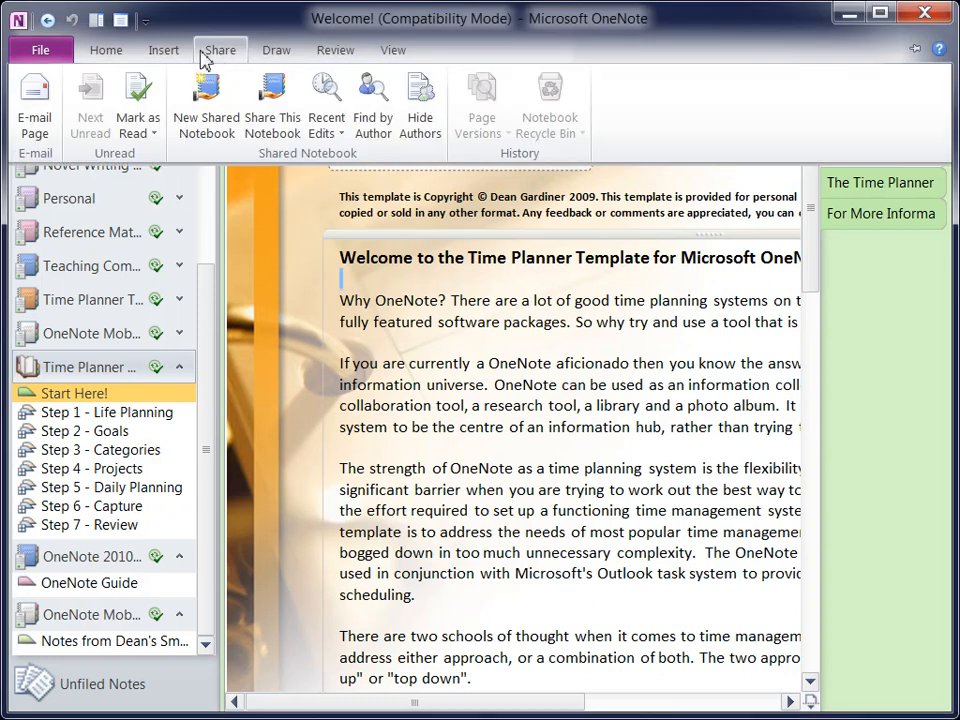
click(163, 50)
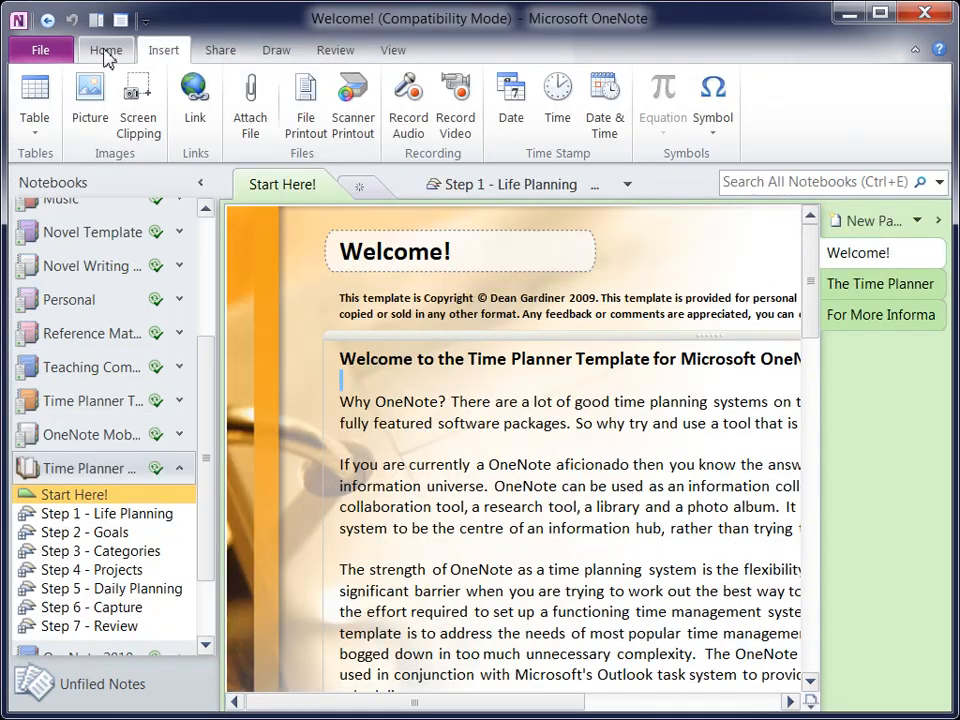
click(106, 50)
click(106, 50)
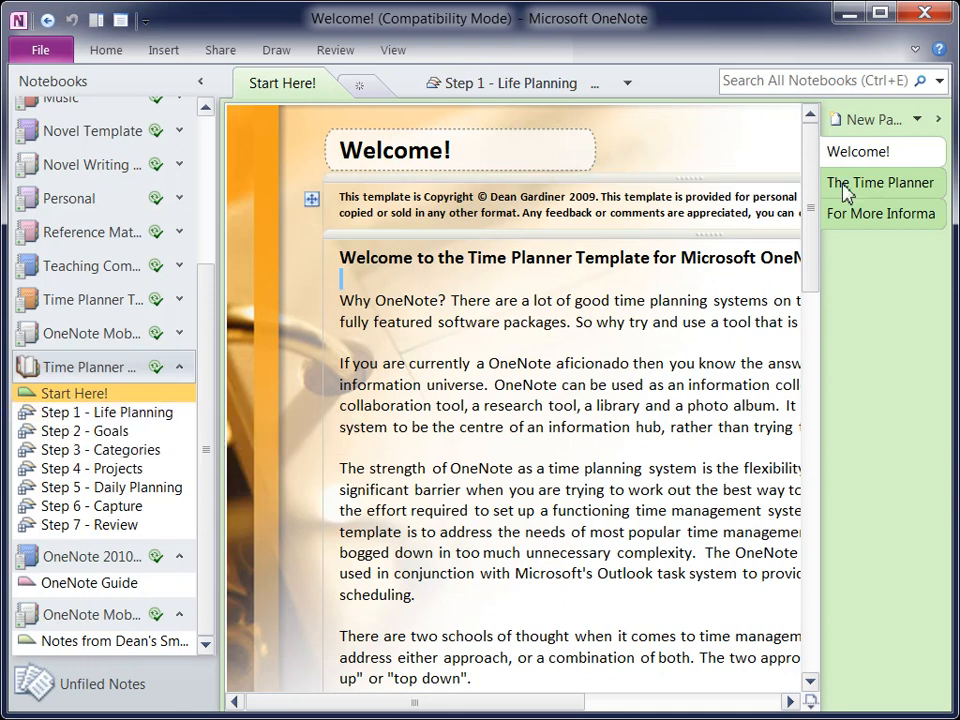
Show The Time Planner Process Flow page in Full Page View without navigation panes
click(880, 182)
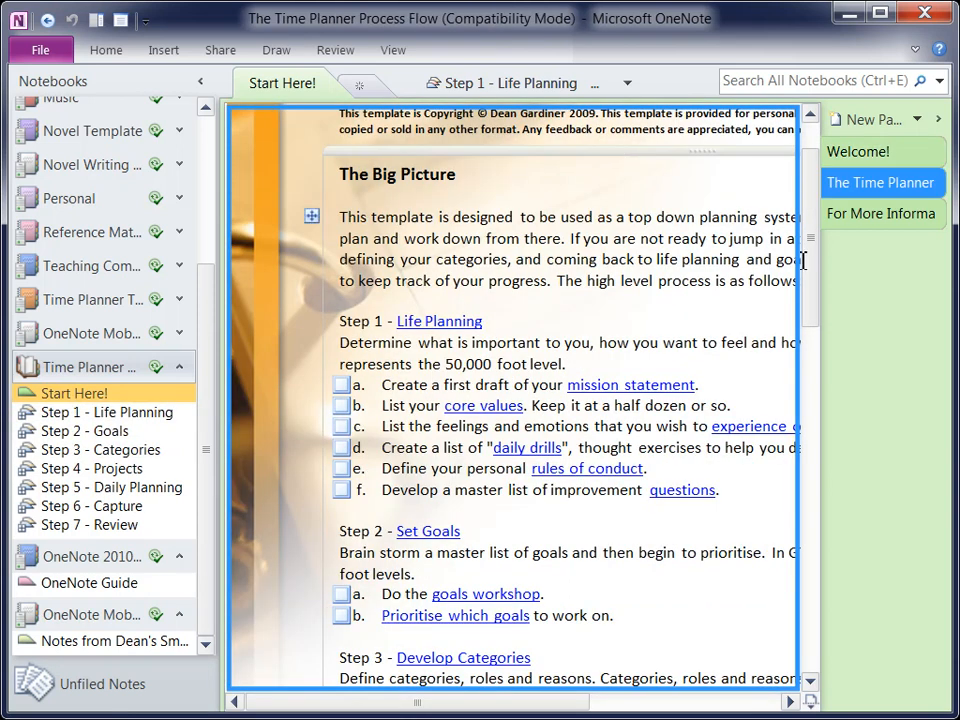
scroll(810, 230, up, 3)
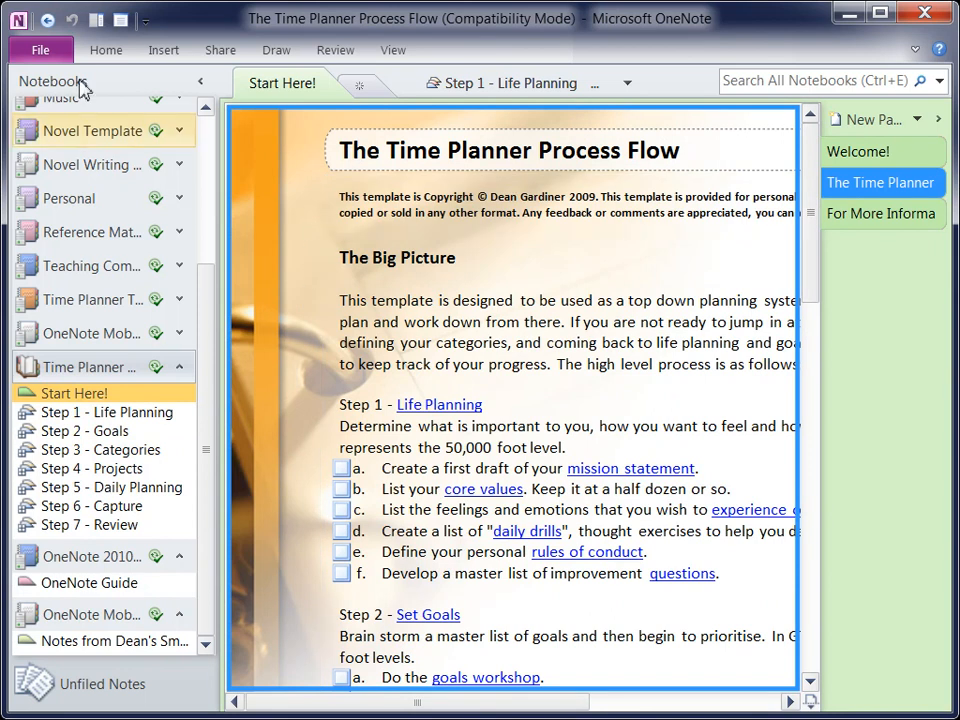
click(120, 19)
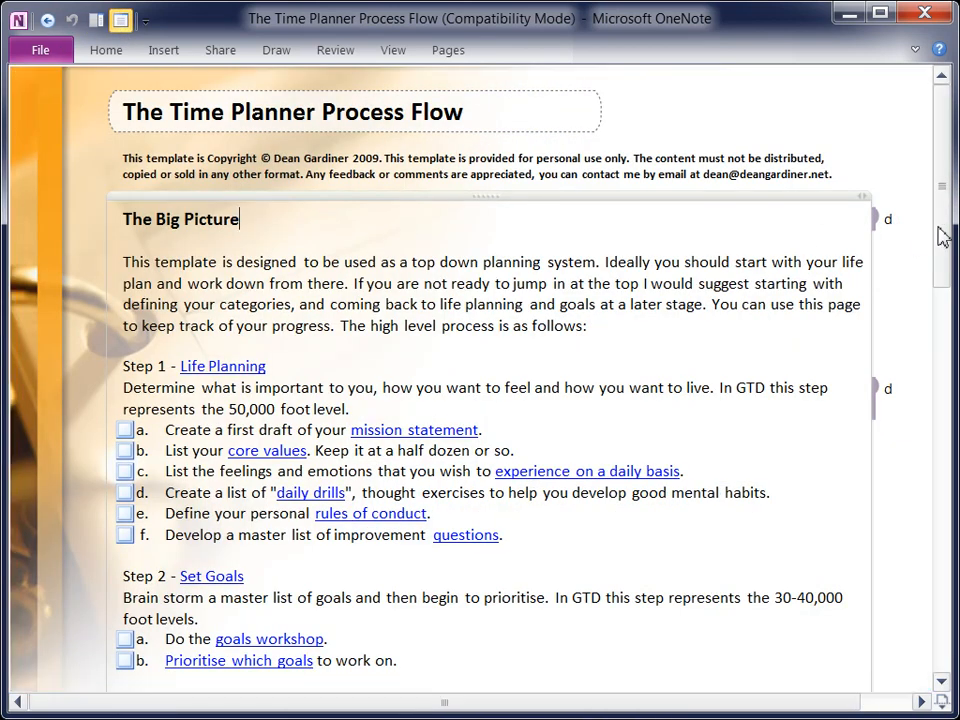
mouse_move(943, 240)
mouse_down()
mouse_move(950, 475)
mouse_move(945, 90)
mouse_up()
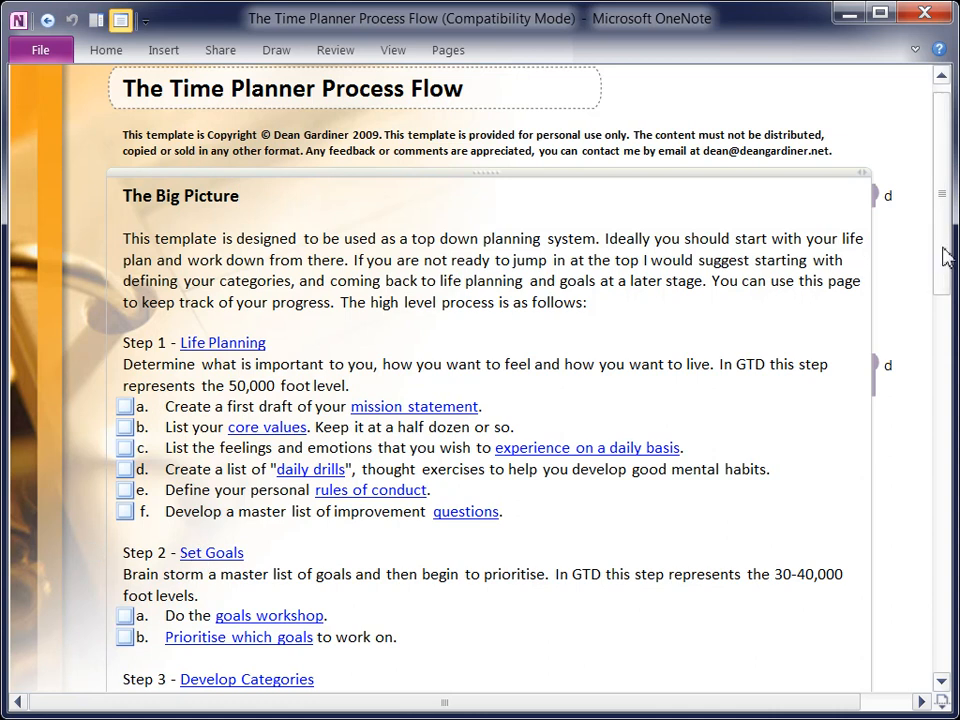
drag(942, 200, 942, 305)
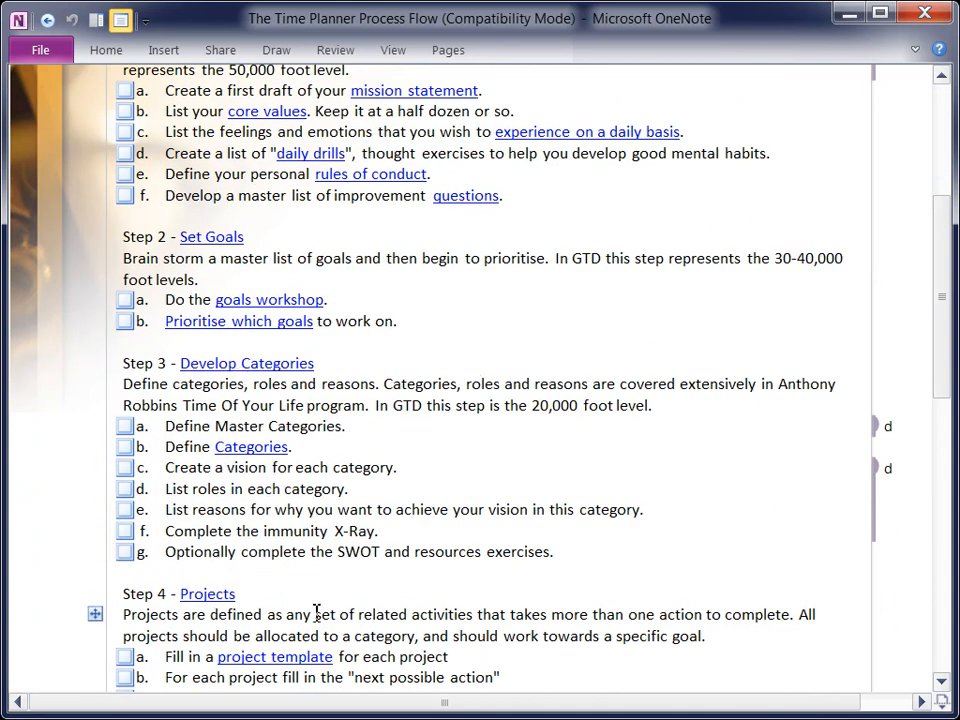
drag(942, 370, 948, 536)
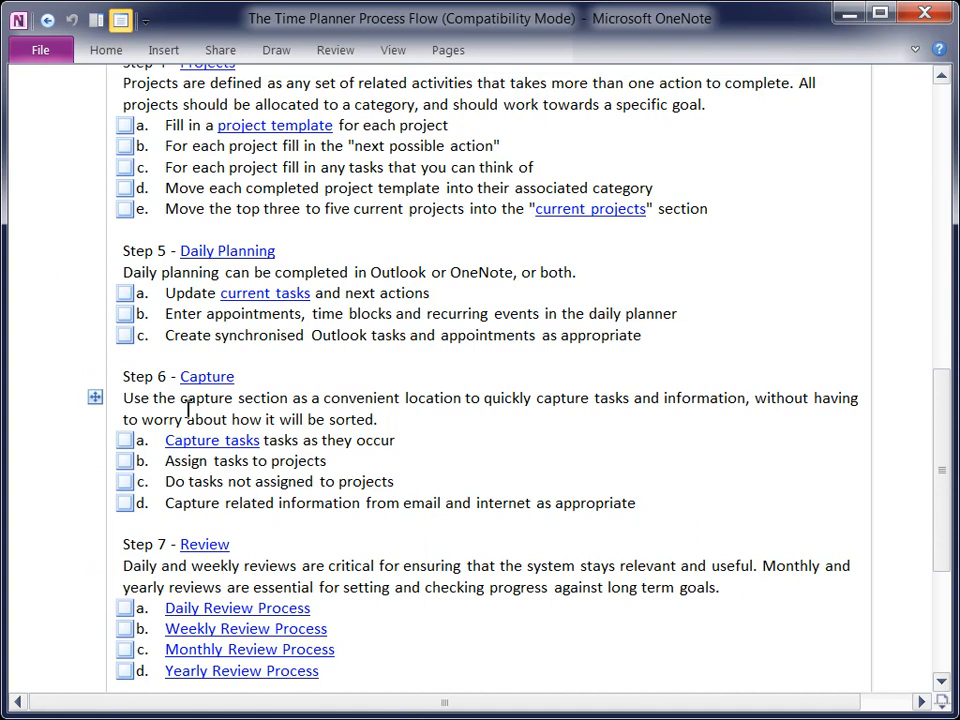
scroll(909, 400, up, 5)
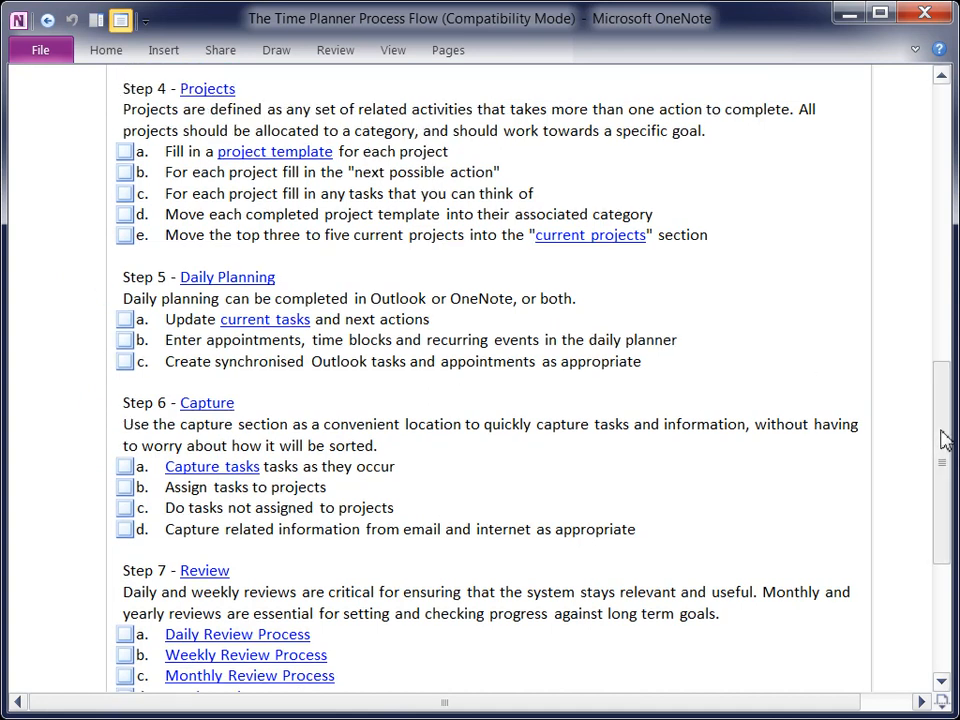
scroll(909, 390, up, 5)
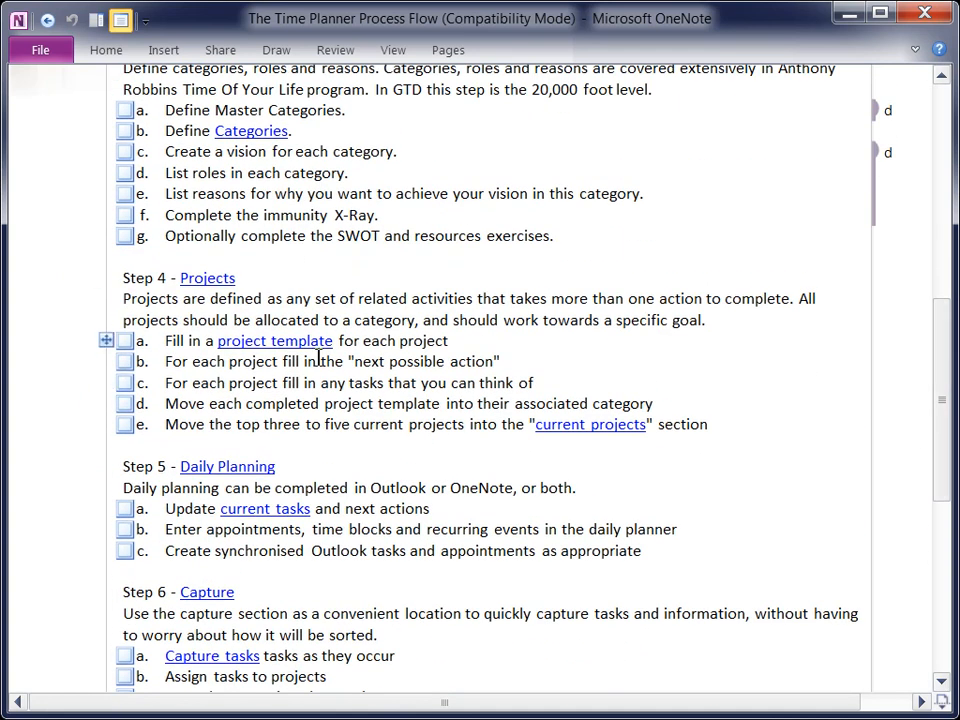
scroll(935, 435, up, 4)
scroll(935, 330, up, 4)
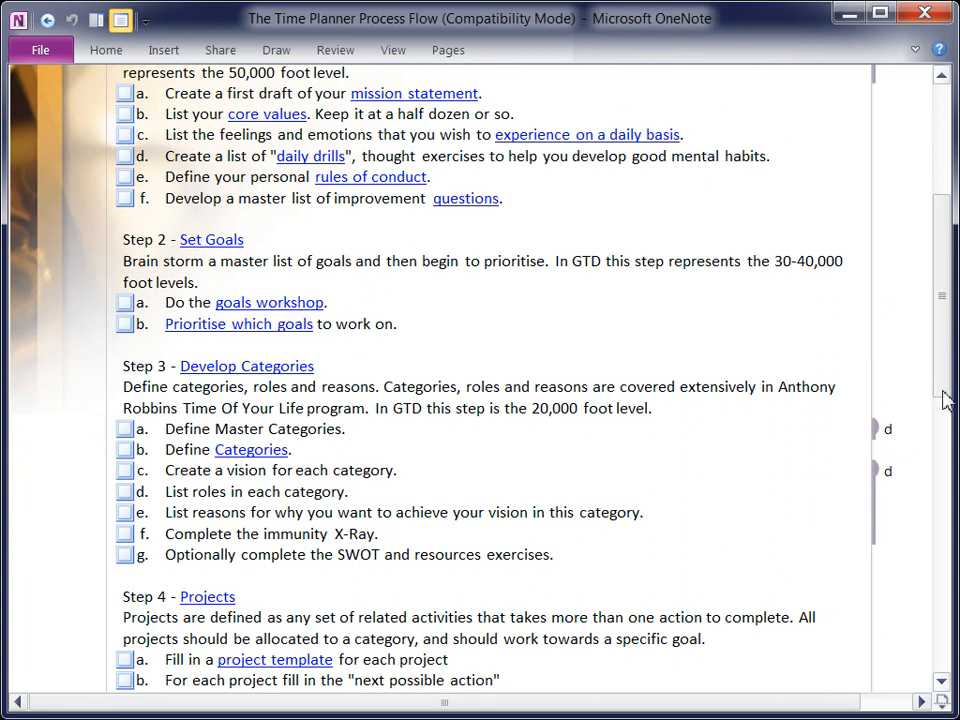
mouse_move(947, 388)
mouse_down()
mouse_move(945, 598)
mouse_move(950, 578)
mouse_up()
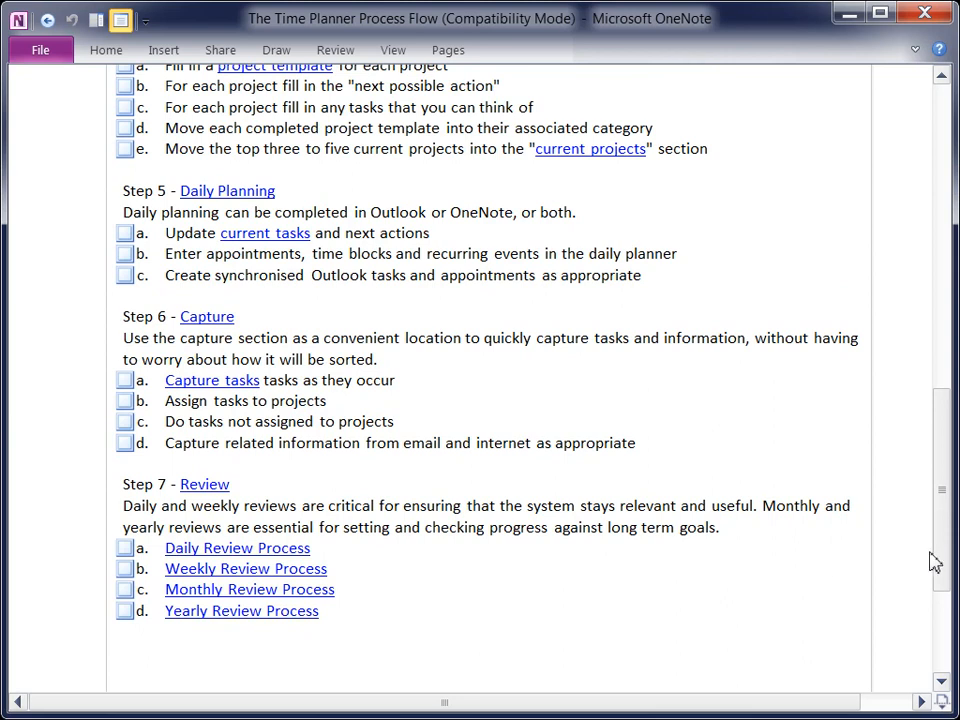
drag(940, 560, 945, 150)
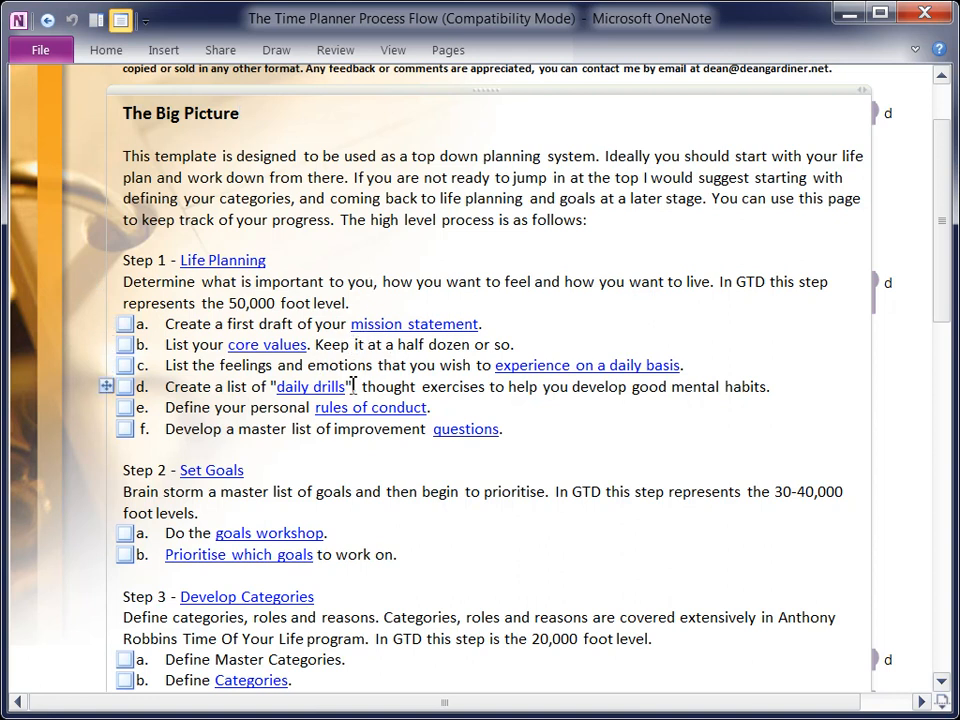
click(353, 386)
text(,)
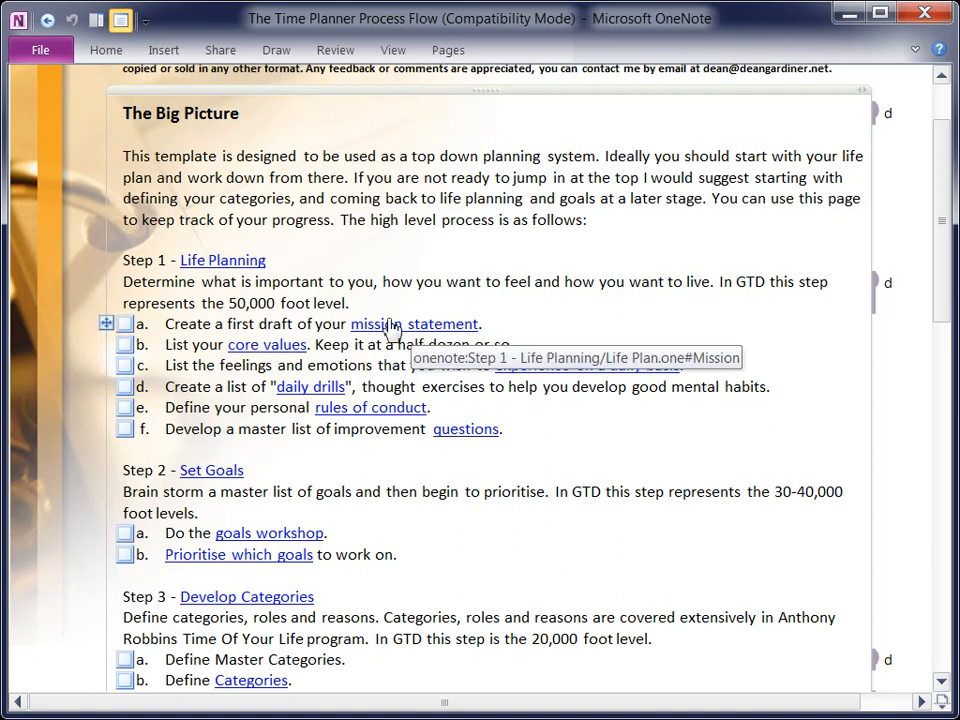
scroll(320, 398, down, 2)
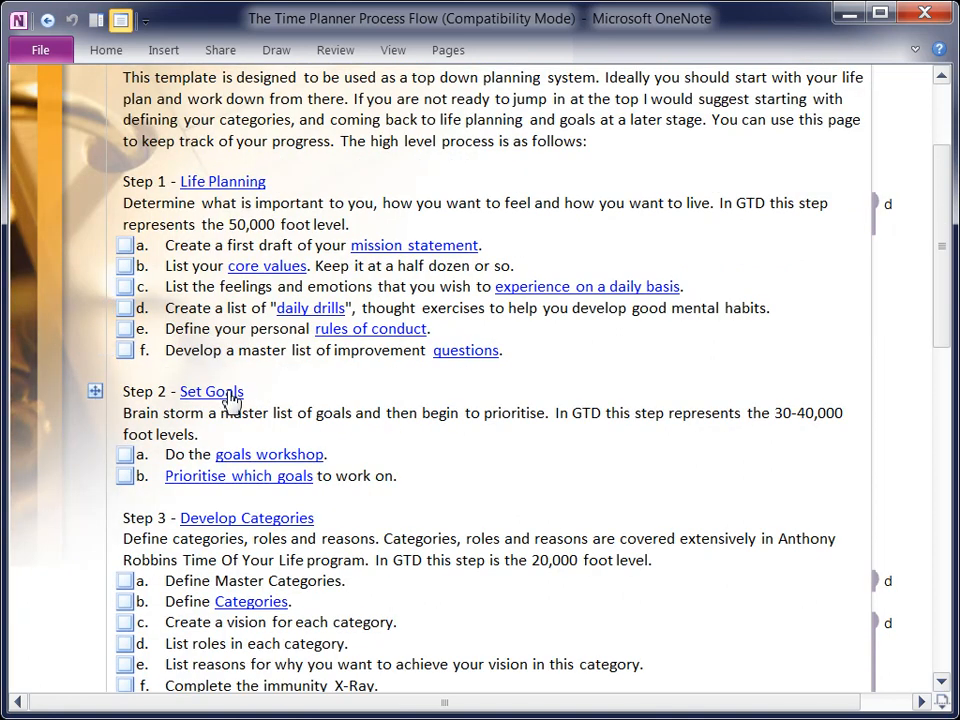
scroll(220, 396, down, 3)
scroll(215, 450, down, 3)
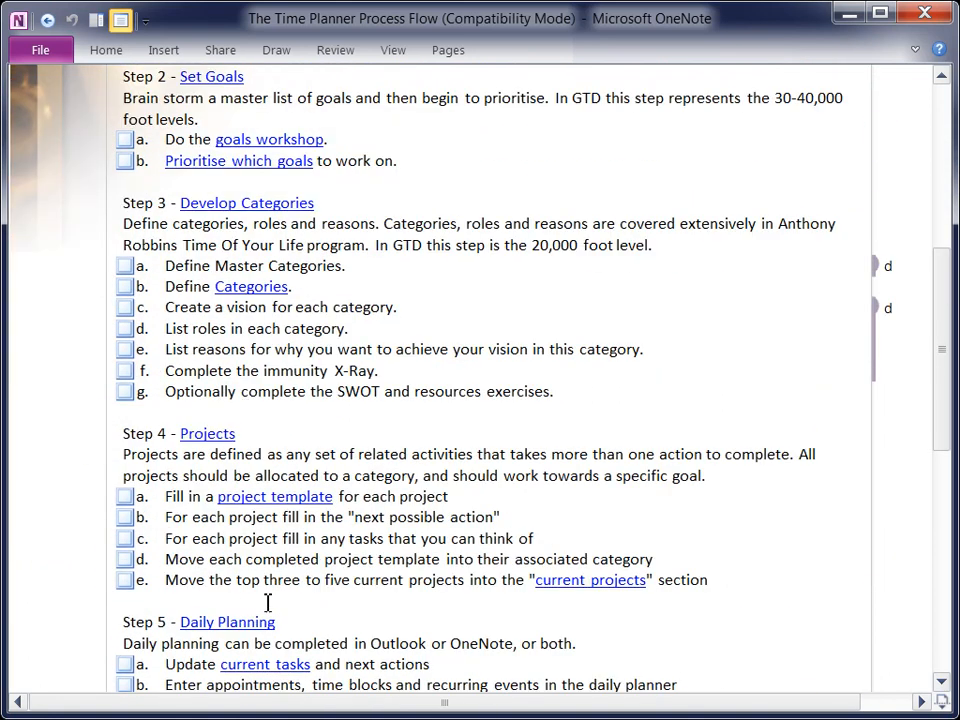
scroll(295, 560, up, 3)
scroll(298, 598, up, 3)
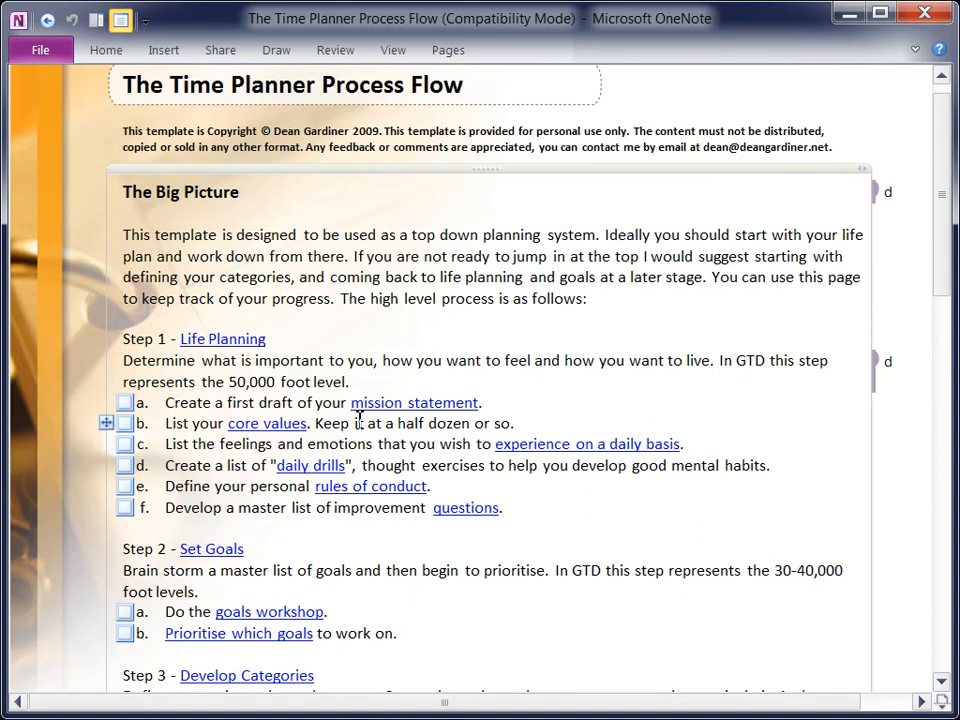
click(389, 405)
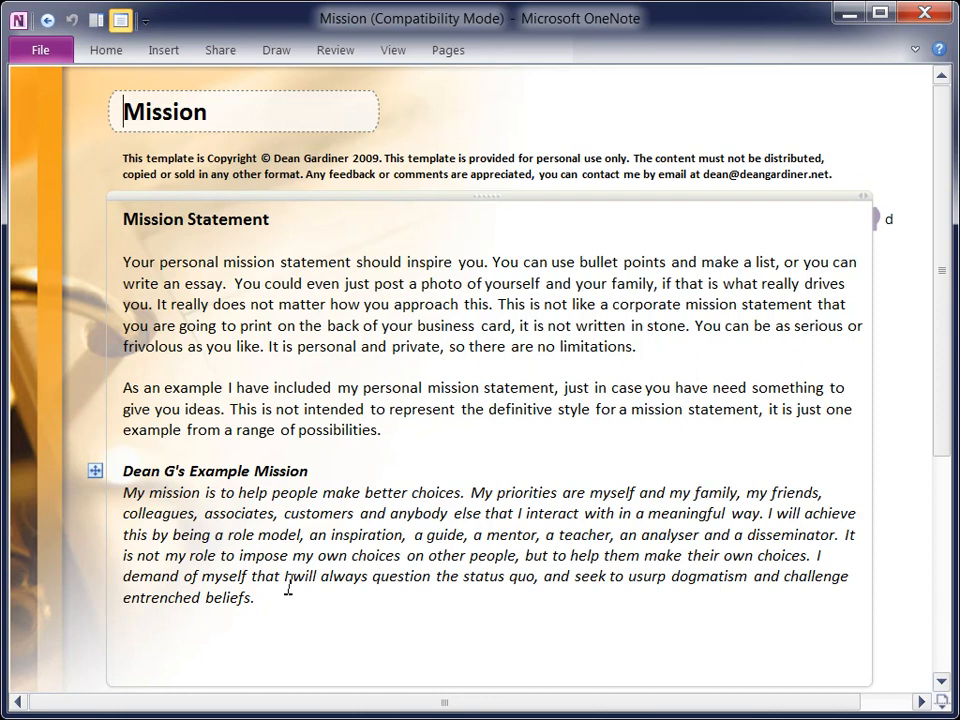
click(47, 20)
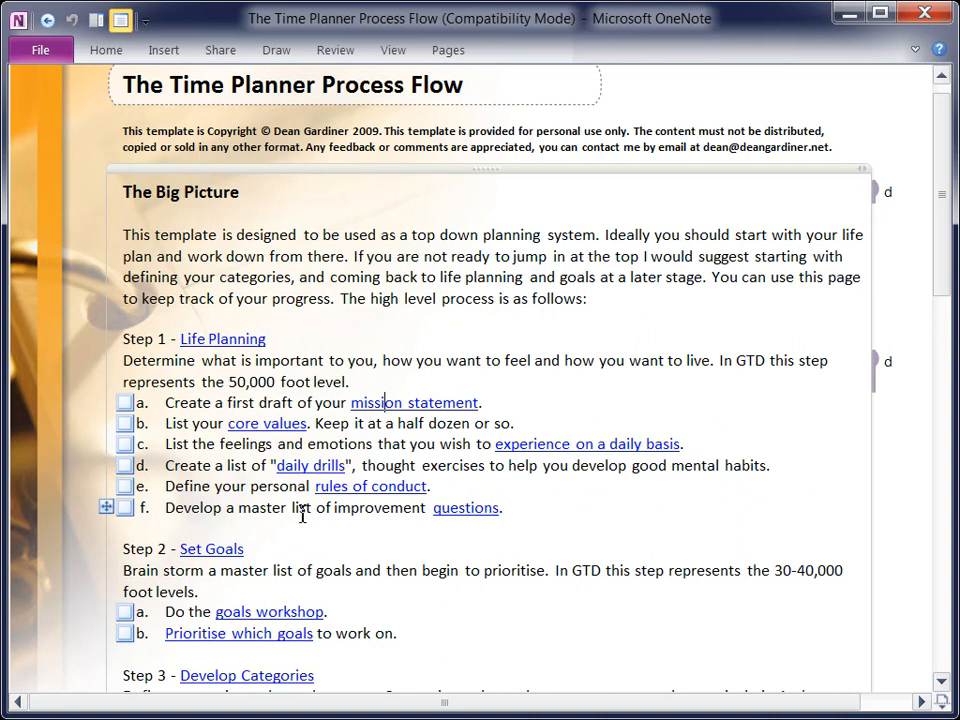
mouse_move(267, 423)
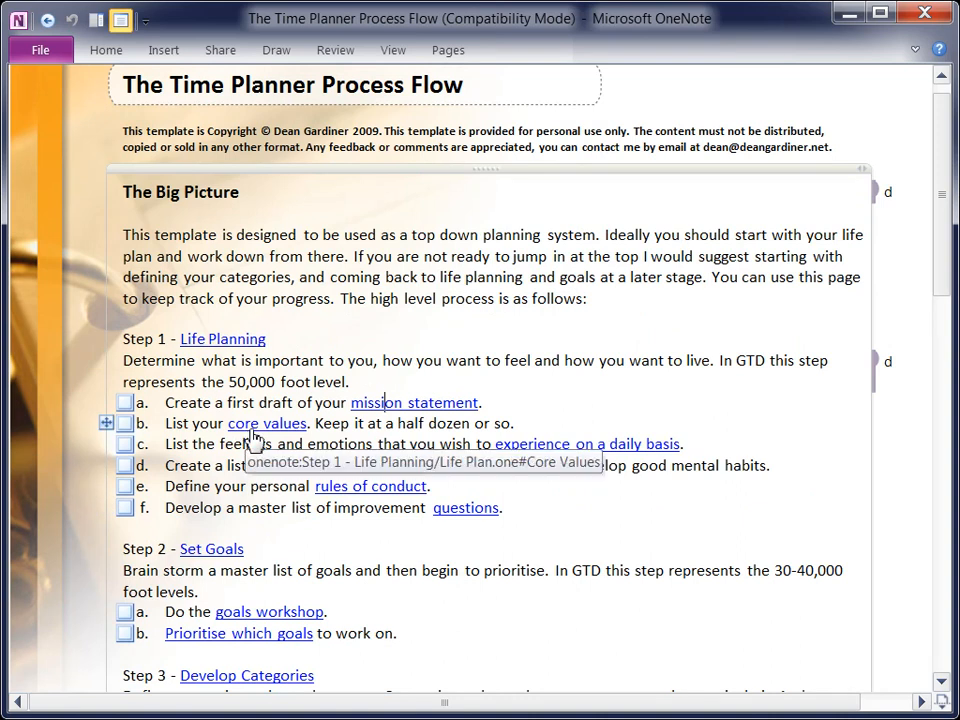
Follow the core values link to Core Values, then go Back to the Process Flow page
click(255, 424)
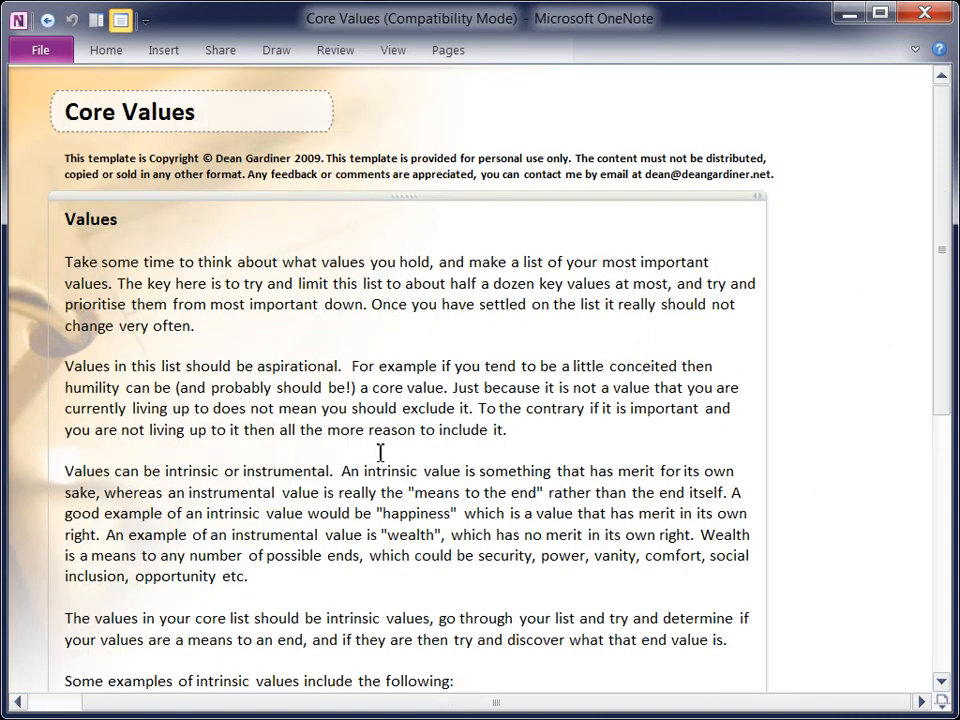
scroll(381, 452, down, 5)
scroll(381, 452, down, 2)
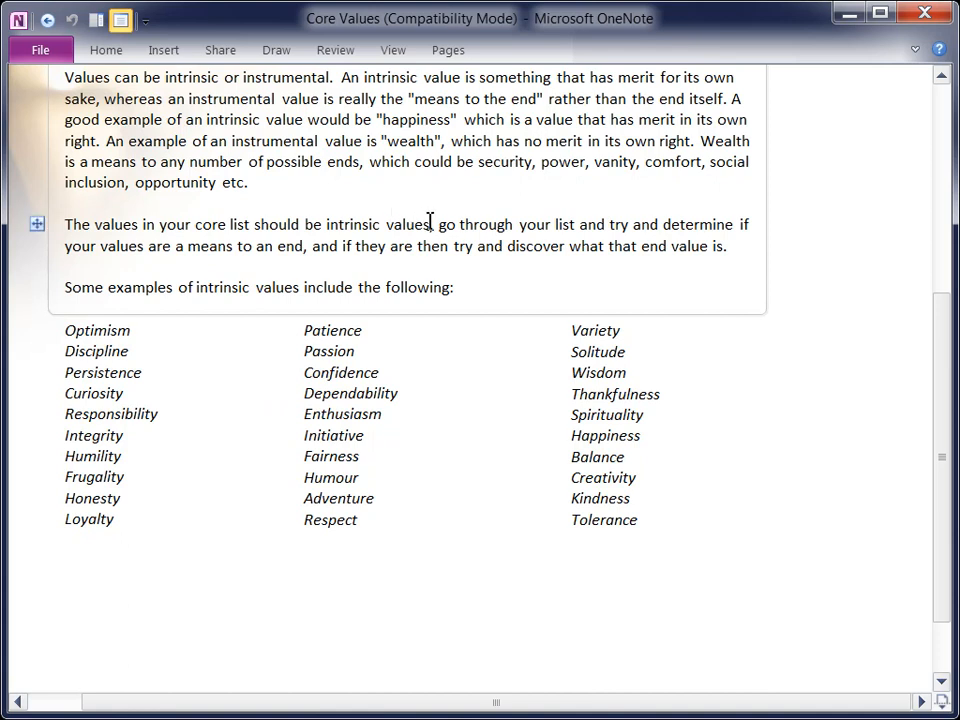
scroll(430, 222, up, 2)
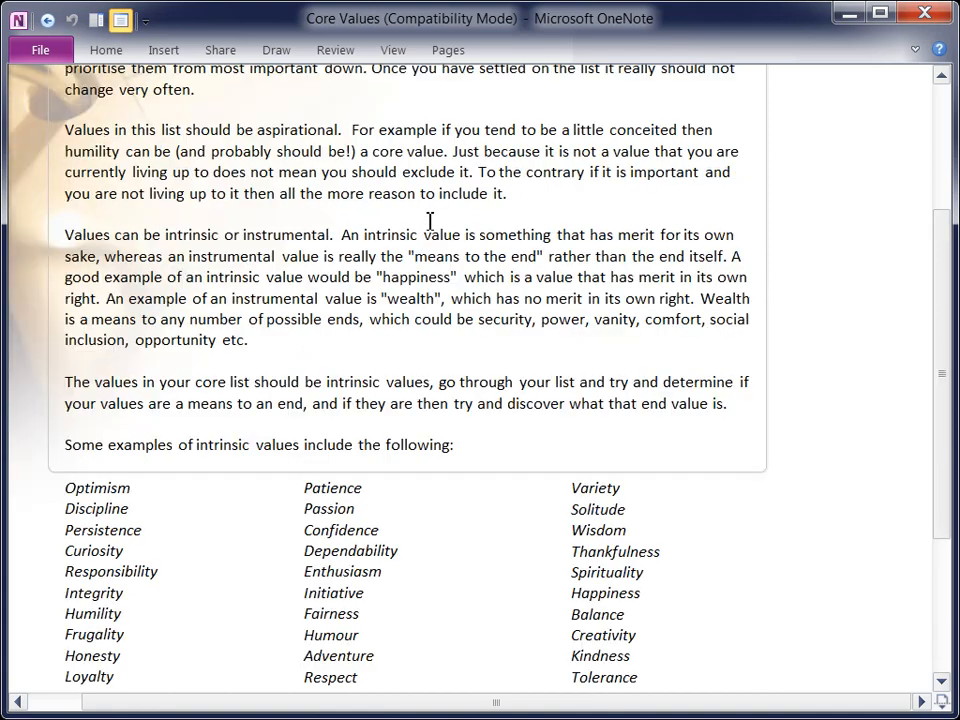
scroll(430, 222, up, 3)
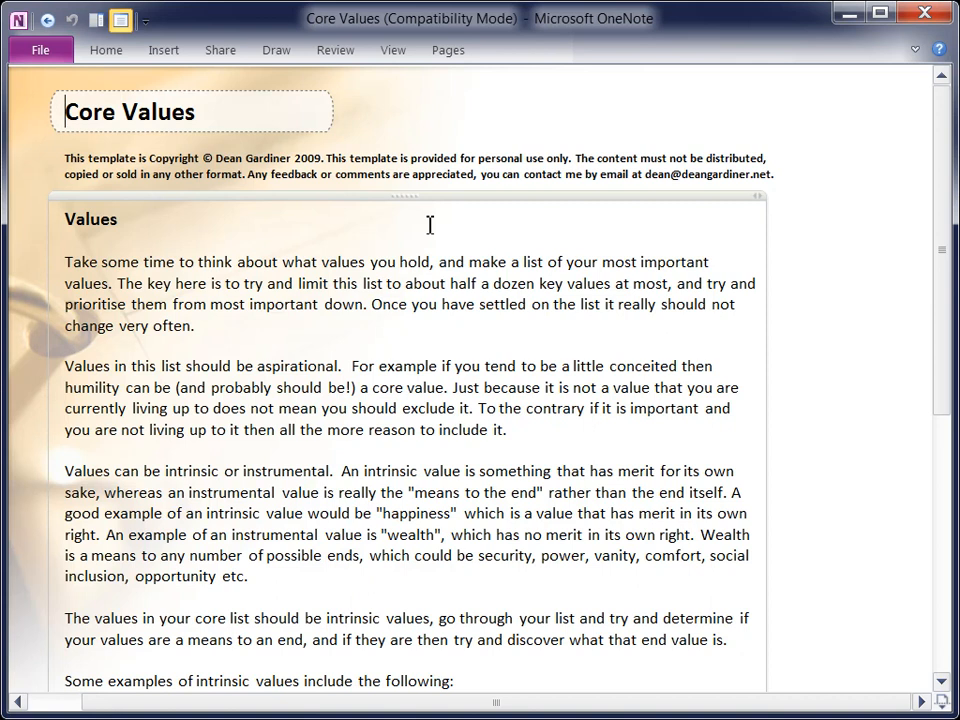
scroll(535, 305, down, 3)
scroll(535, 305, up, 3)
click(47, 20)
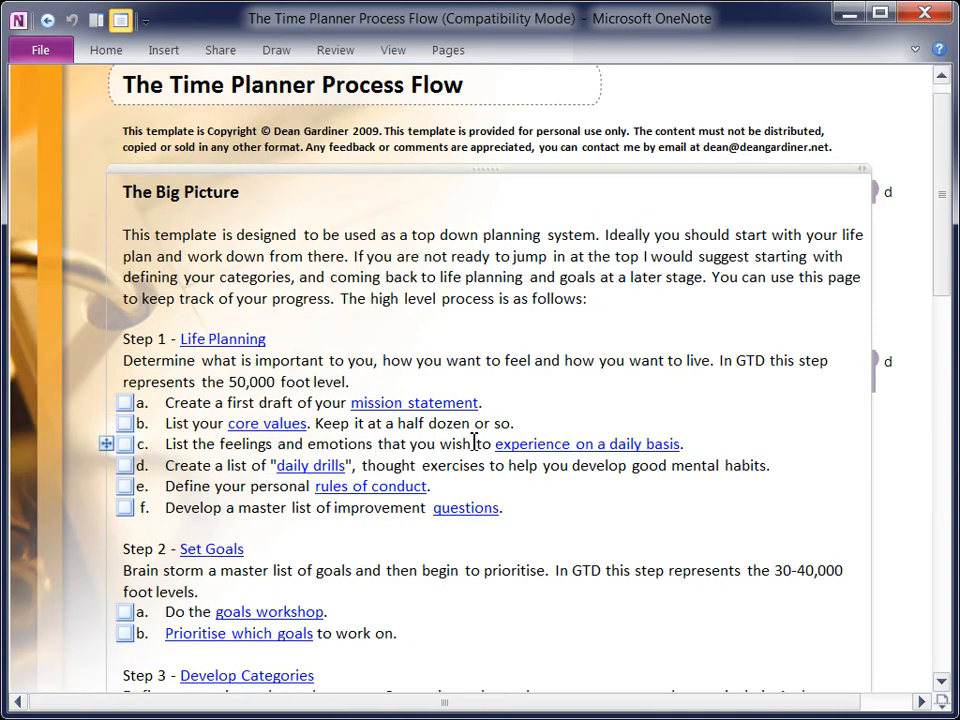
click(530, 444)
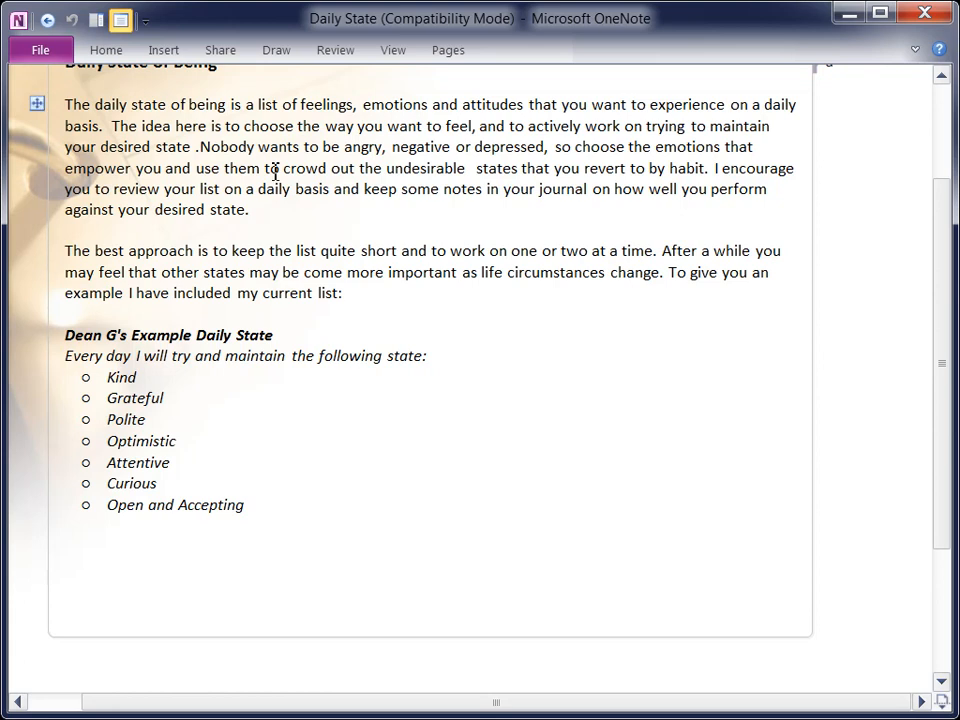
click(48, 22)
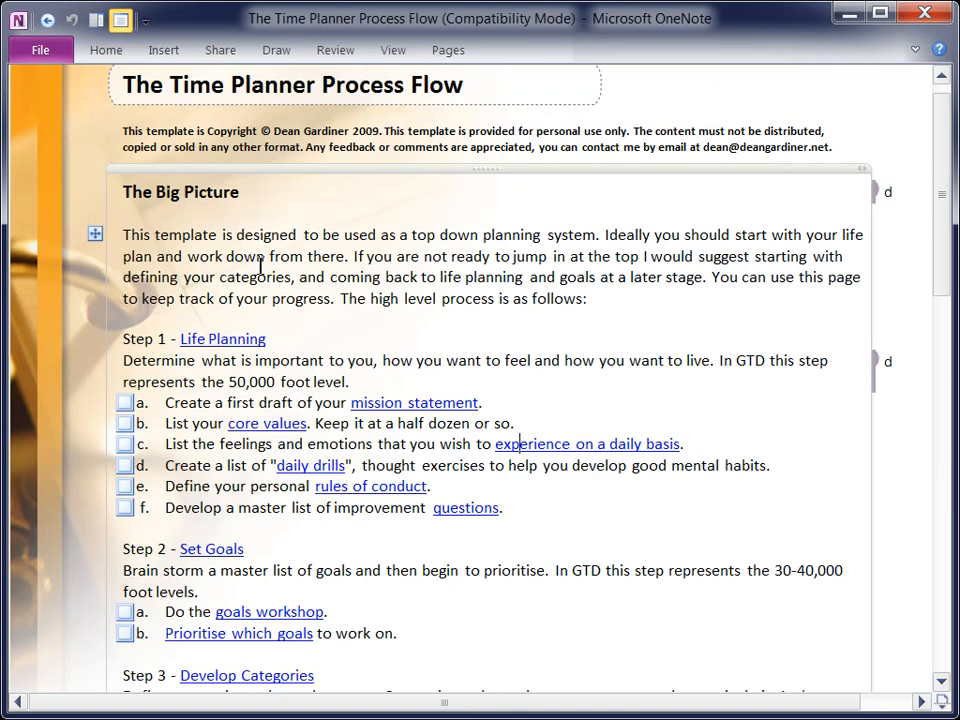
click(307, 467)
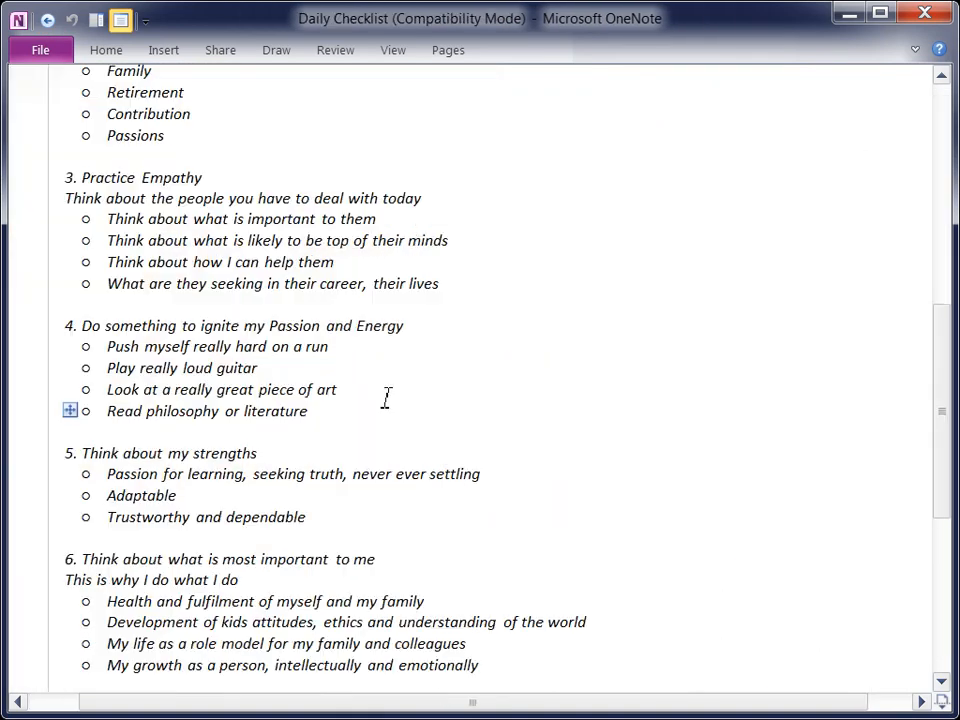
scroll(493, 360, up, 3)
scroll(493, 360, up, 3)
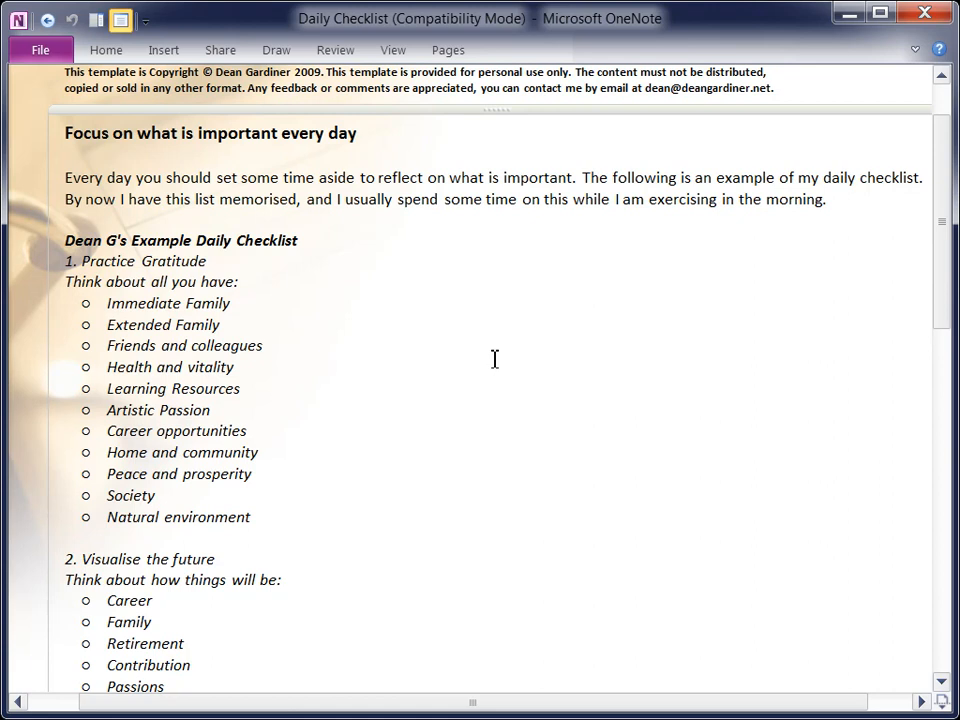
scroll(518, 368, down, 5)
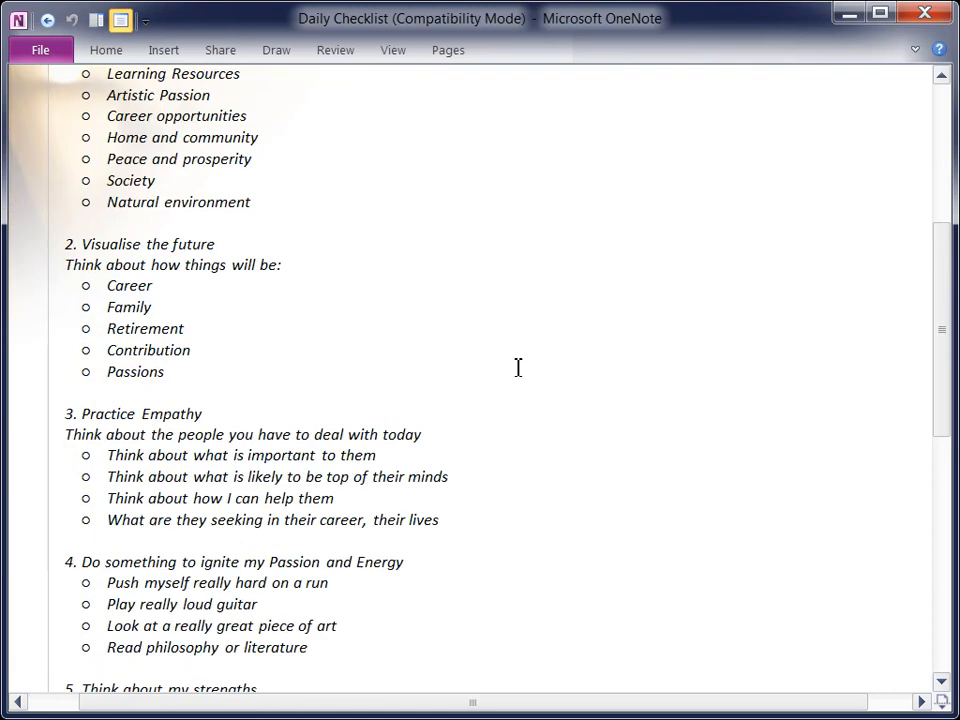
scroll(523, 359, down, 5)
scroll(500, 350, down, 3)
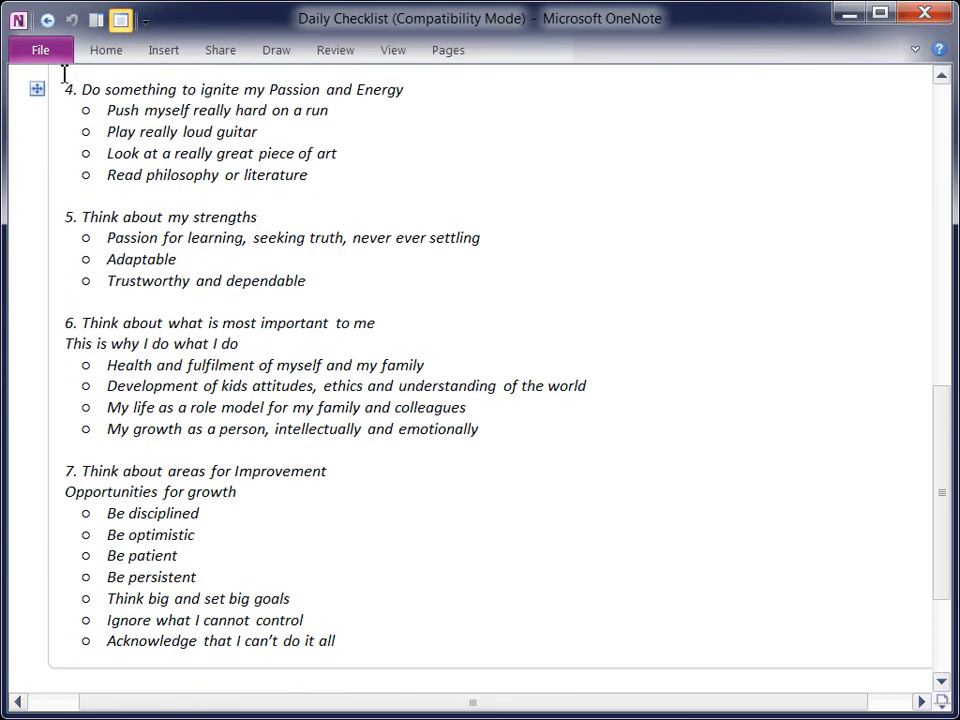
click(44, 22)
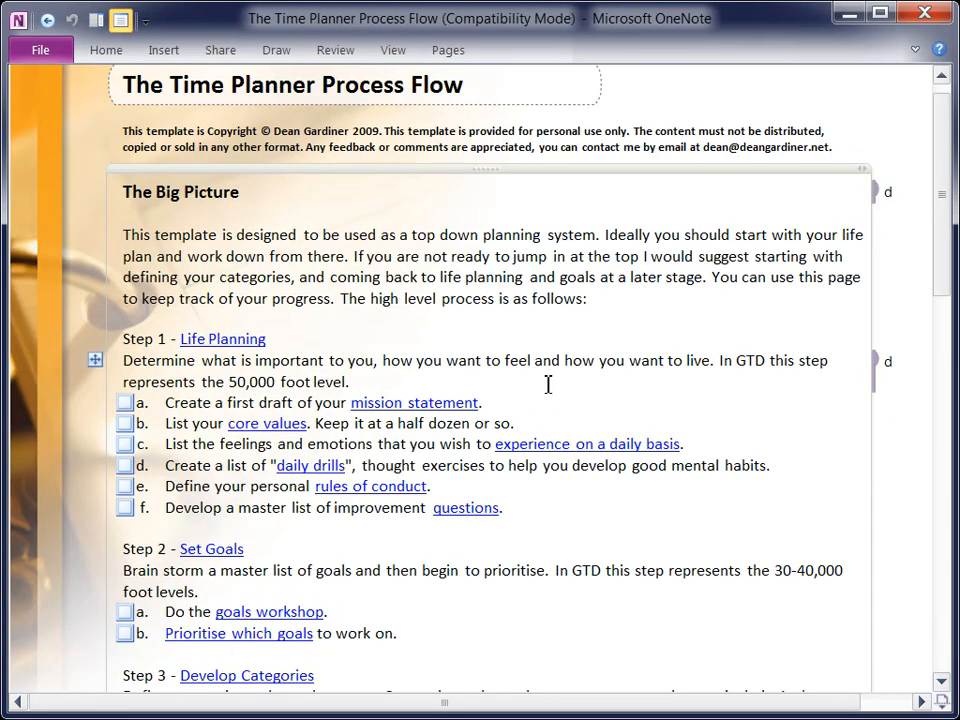
scroll(417, 445, down, 2)
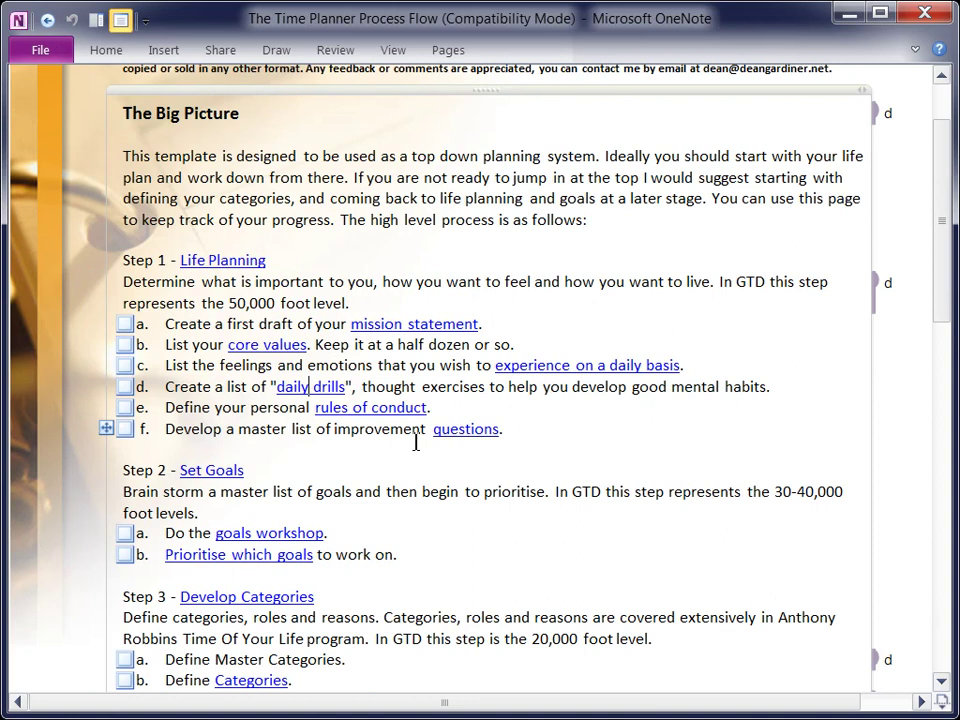
click(360, 407)
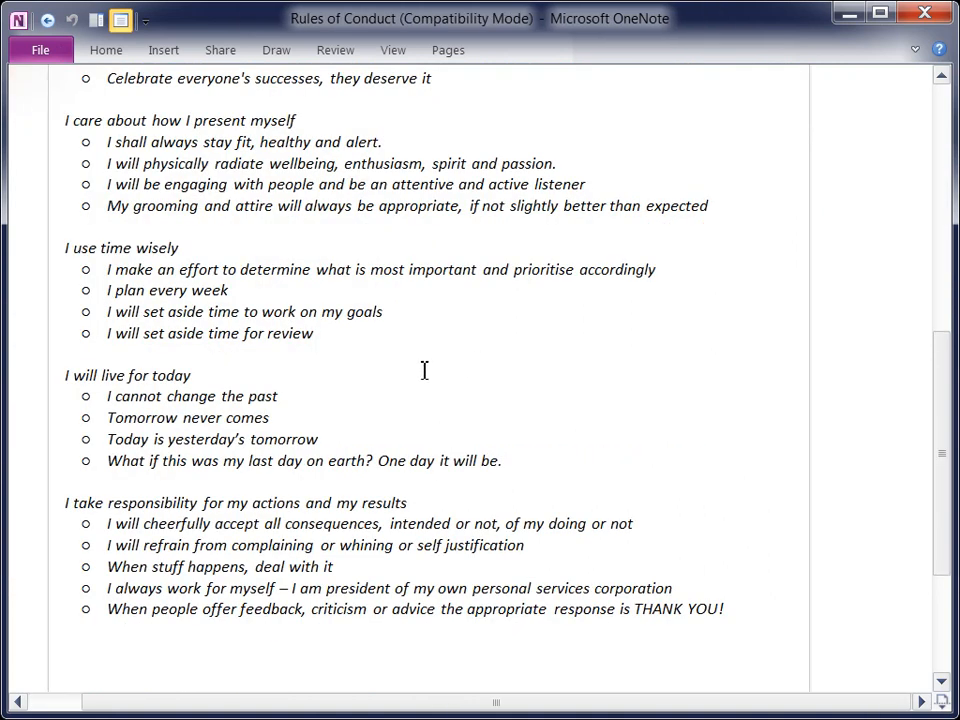
scroll(424, 371, up, 3)
scroll(424, 371, up, 3)
scroll(424, 371, up, 2)
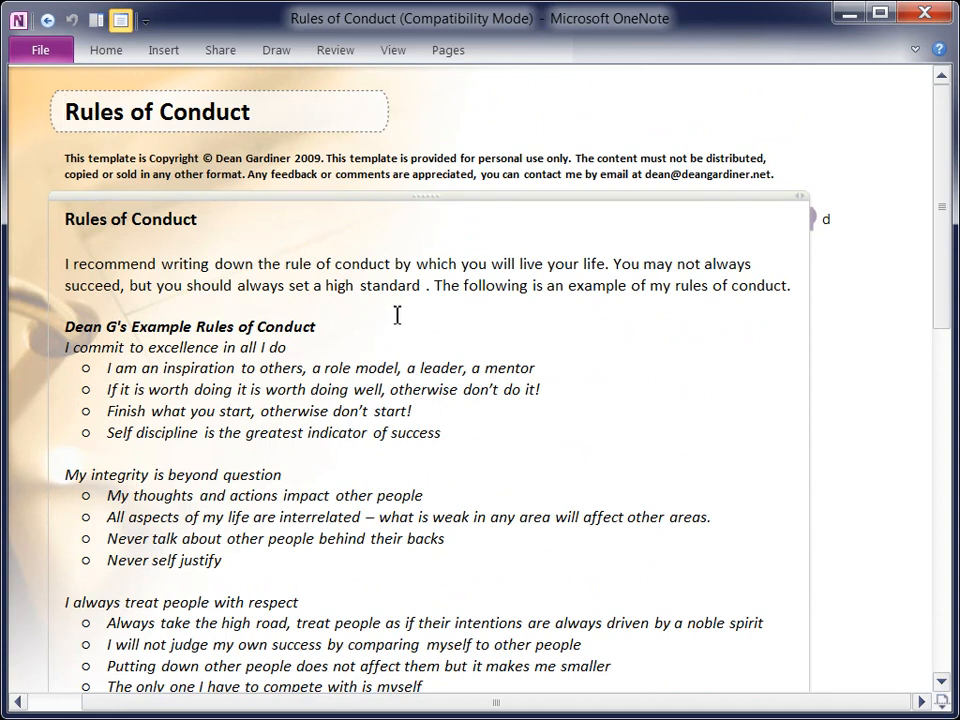
scroll(411, 310, down, 3)
scroll(411, 310, down, 3)
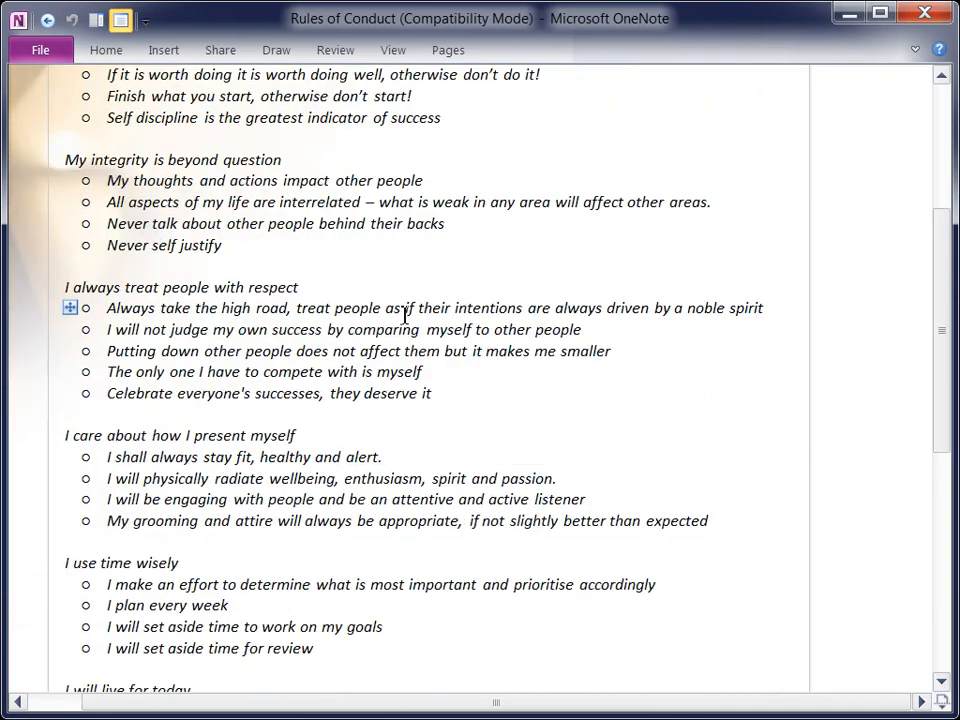
scroll(406, 312, down, 3)
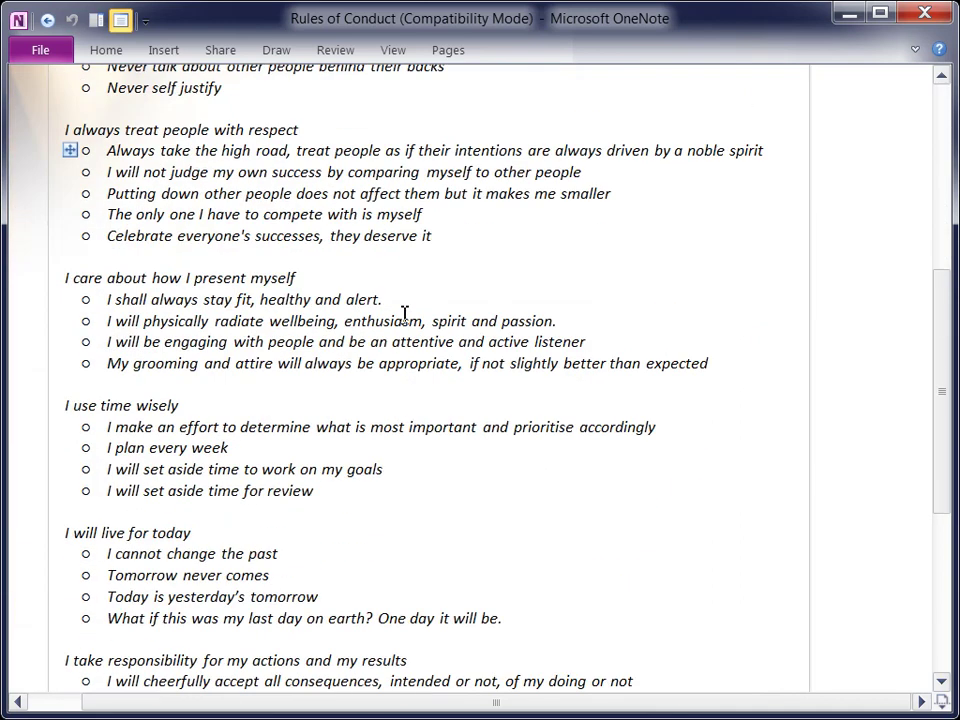
click(47, 19)
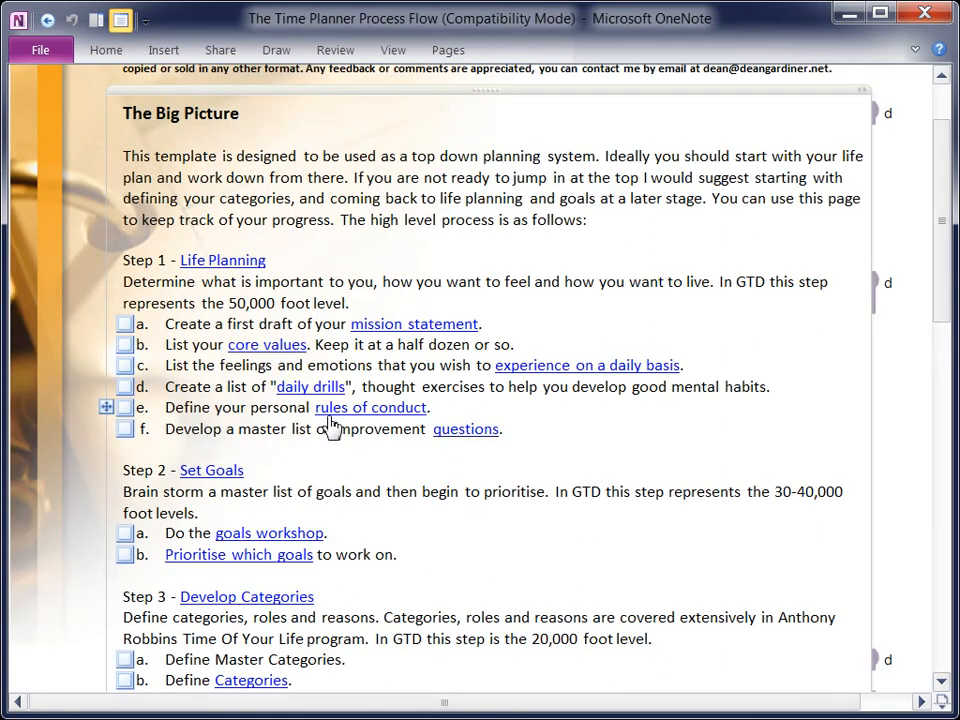
click(466, 429)
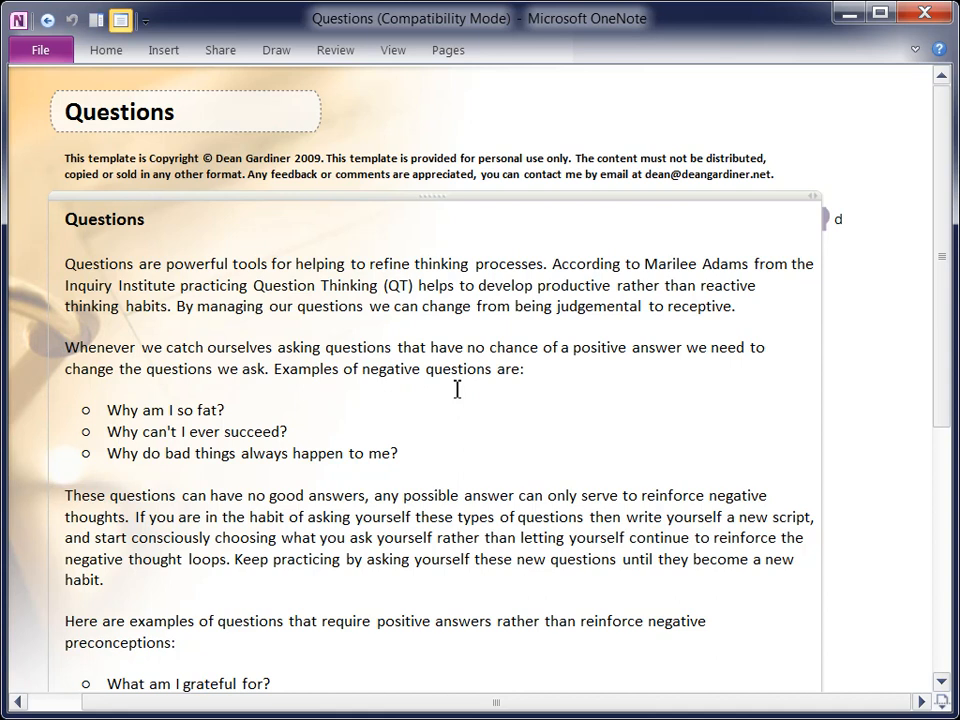
scroll(456, 389, down, 2)
scroll(460, 389, down, 2)
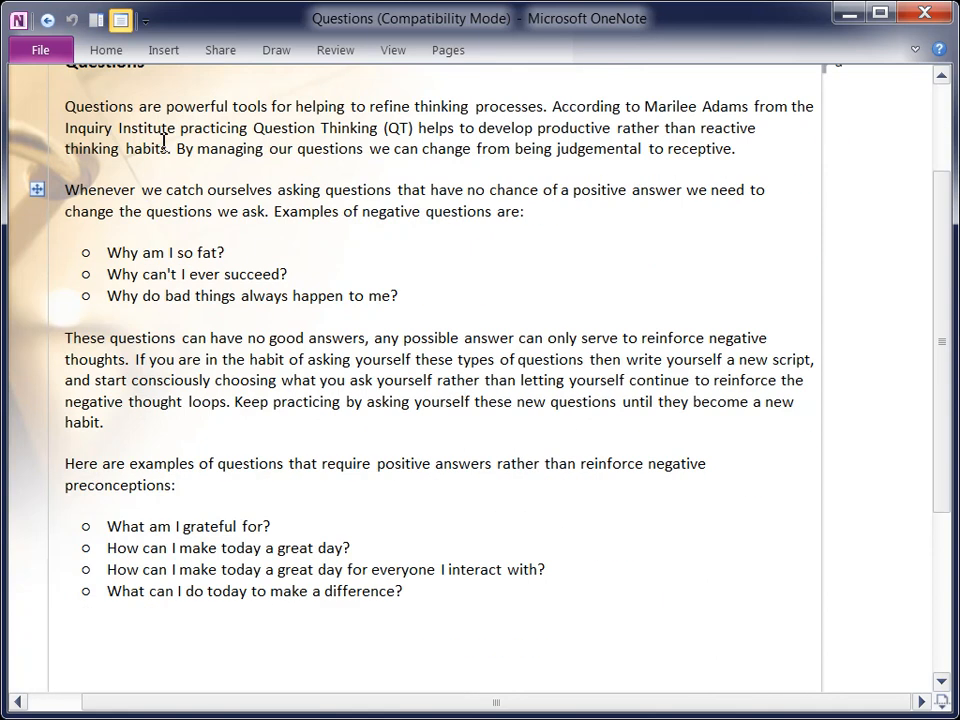
click(47, 20)
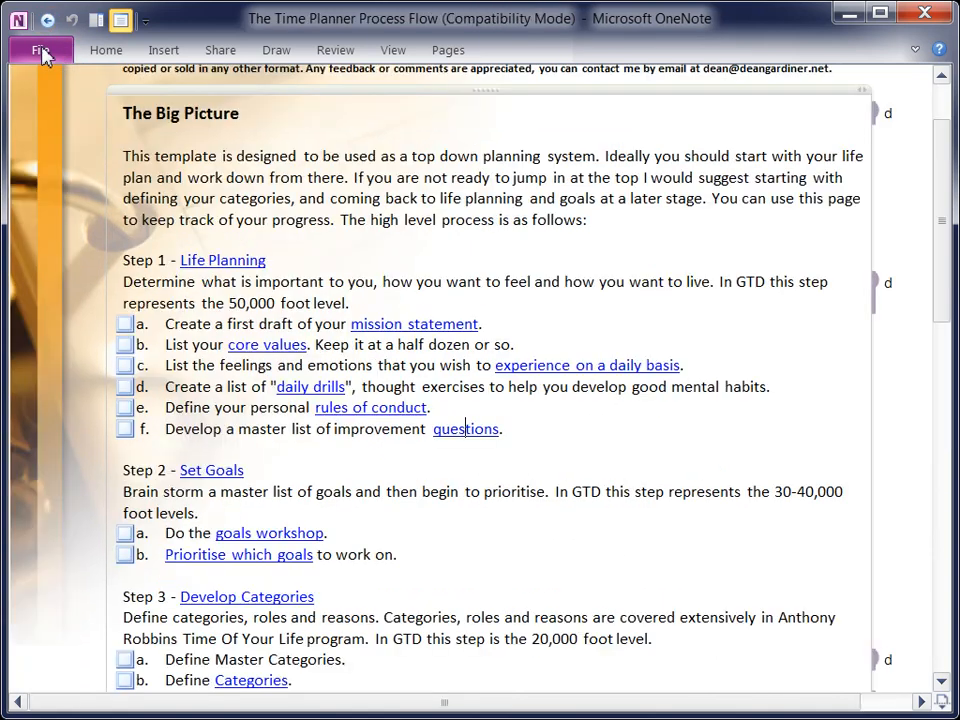